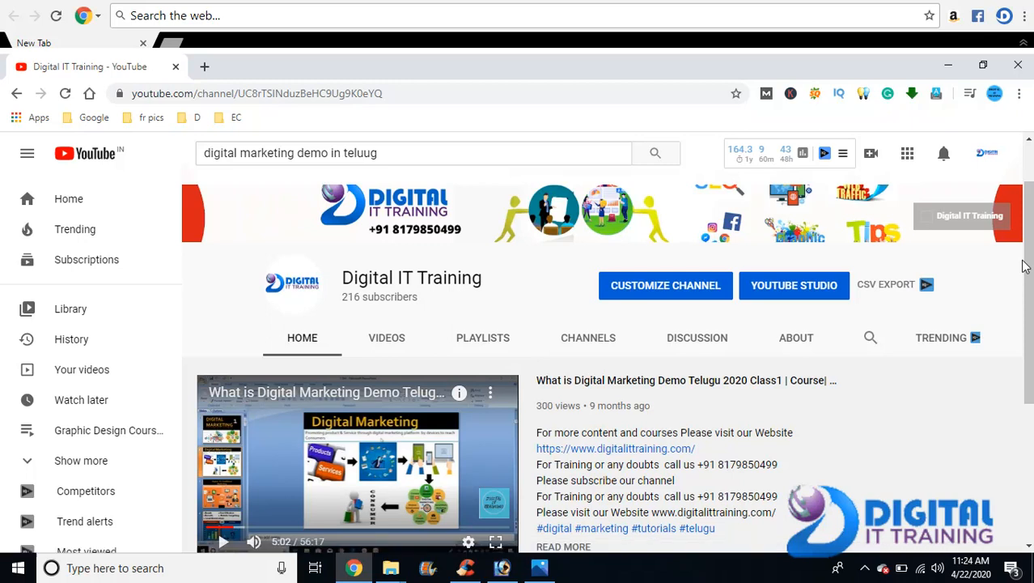
View the Untitled-1 copy.jpg promotional poster in the Photos app and close it.
scroll(1028, 263, "up", 1)
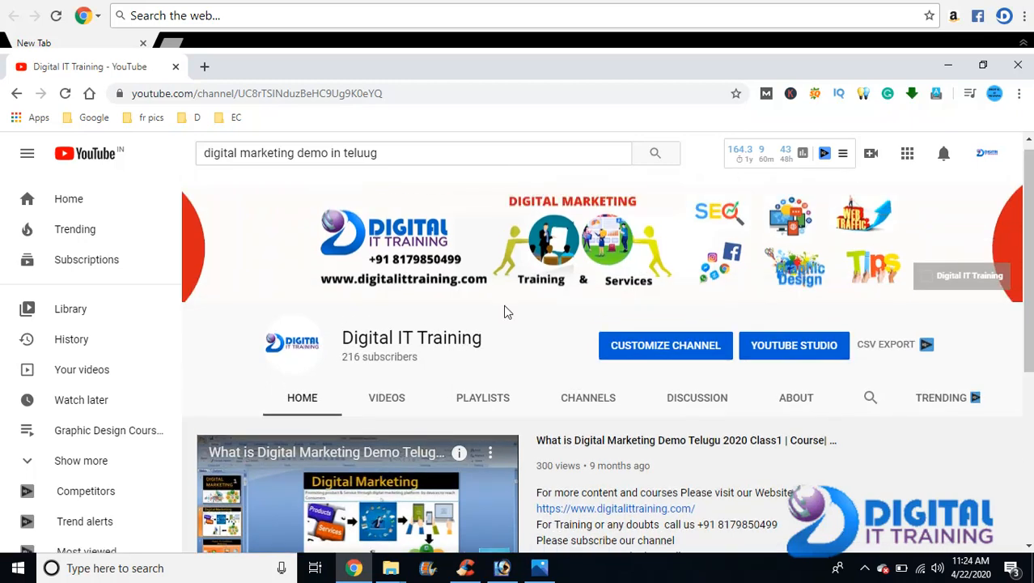
mouse_move(502, 569)
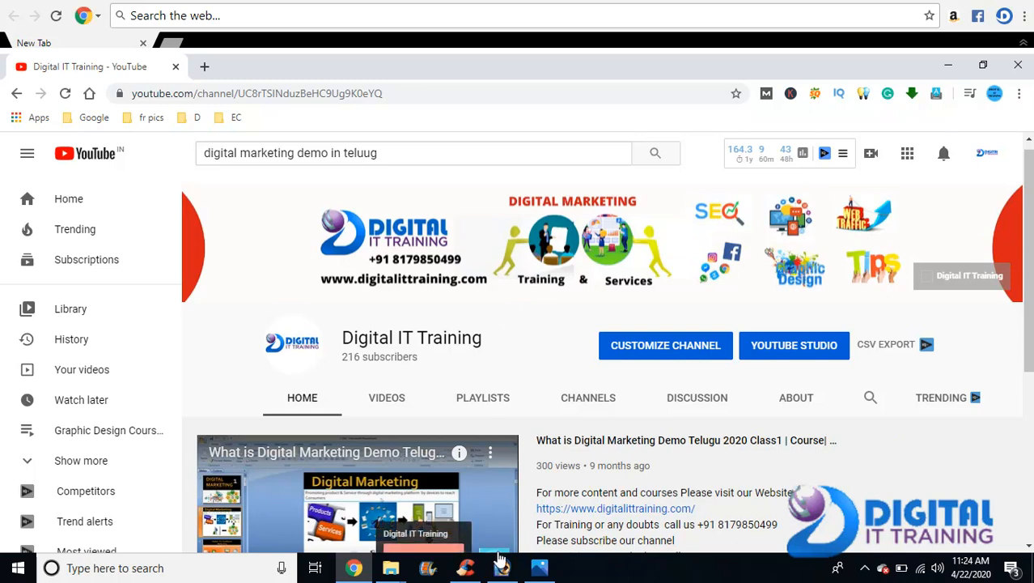
left_click(539, 568)
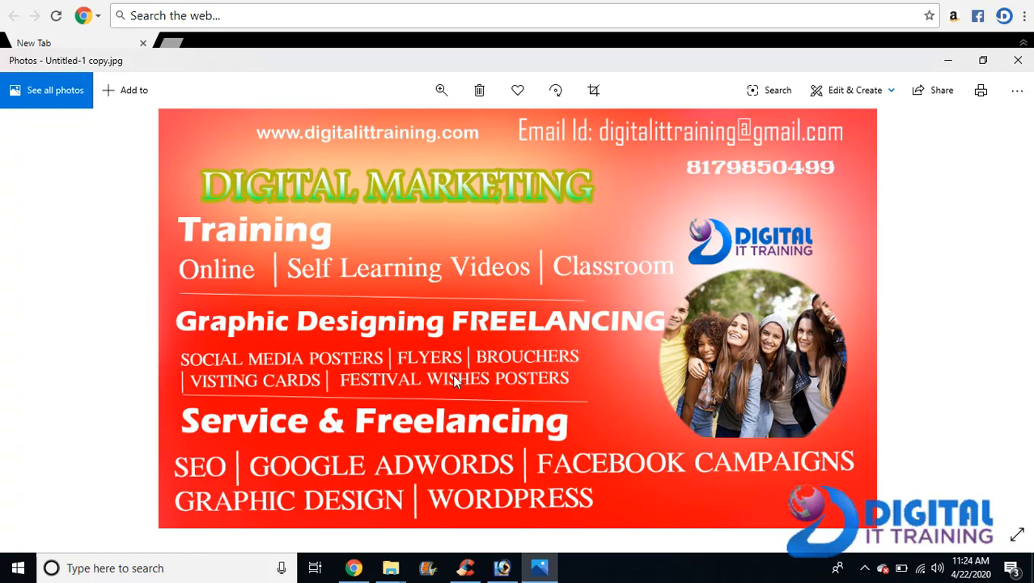
left_click(1013, 69)
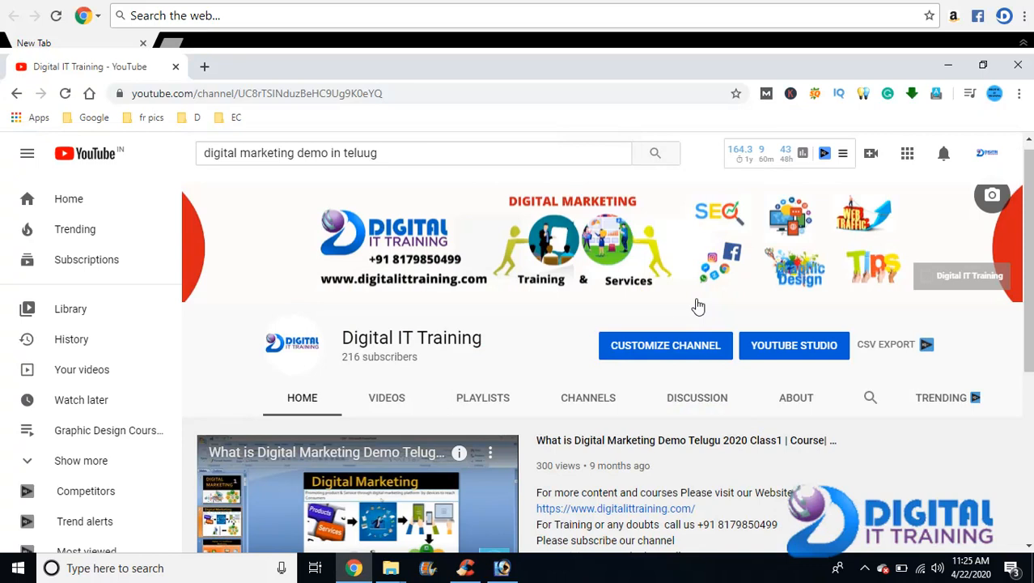
Switch to Adobe Photoshop and close the patterned Untitled-1 document without saving it.
left_click(502, 569)
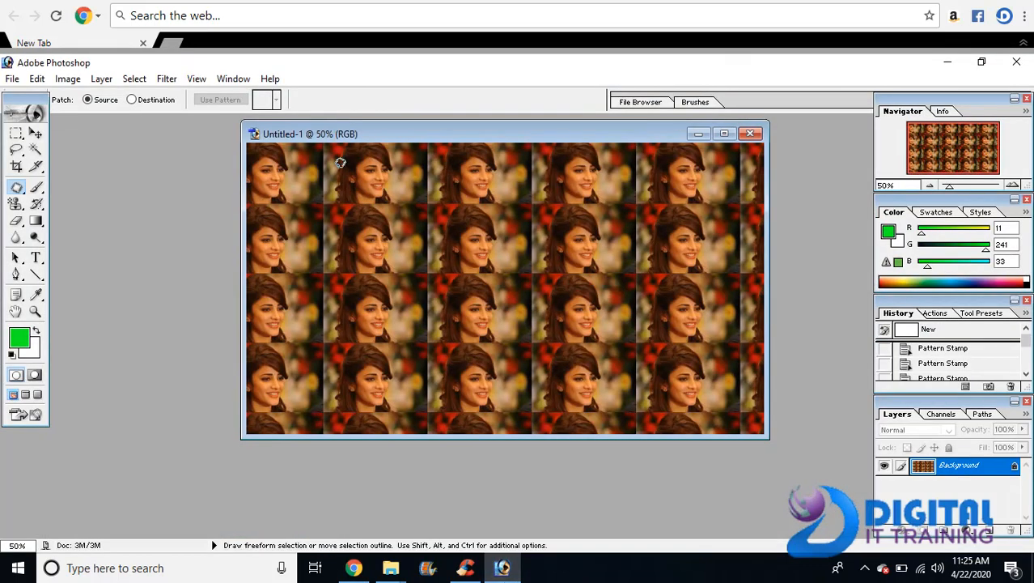
left_click(749, 137)
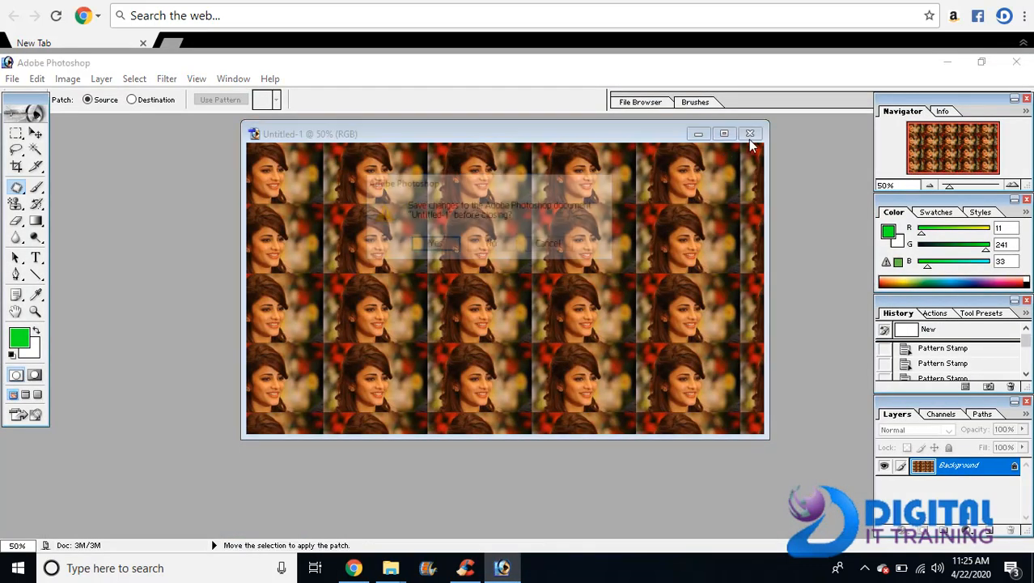
left_click(489, 244)
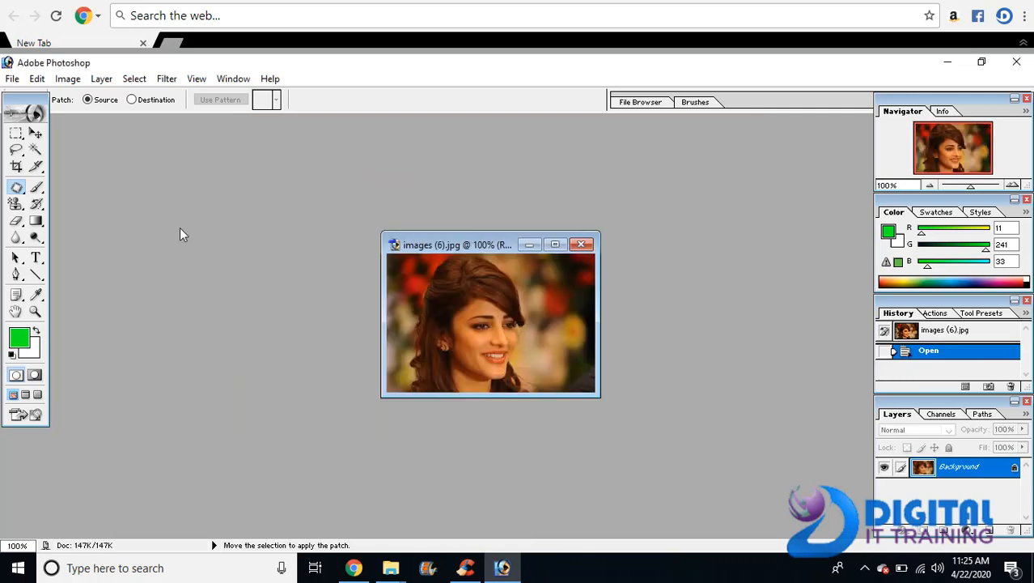
Choose the Clone Stamp tool and try to paint on the images (6).jpg photo without a source point.
left_click(36, 78)
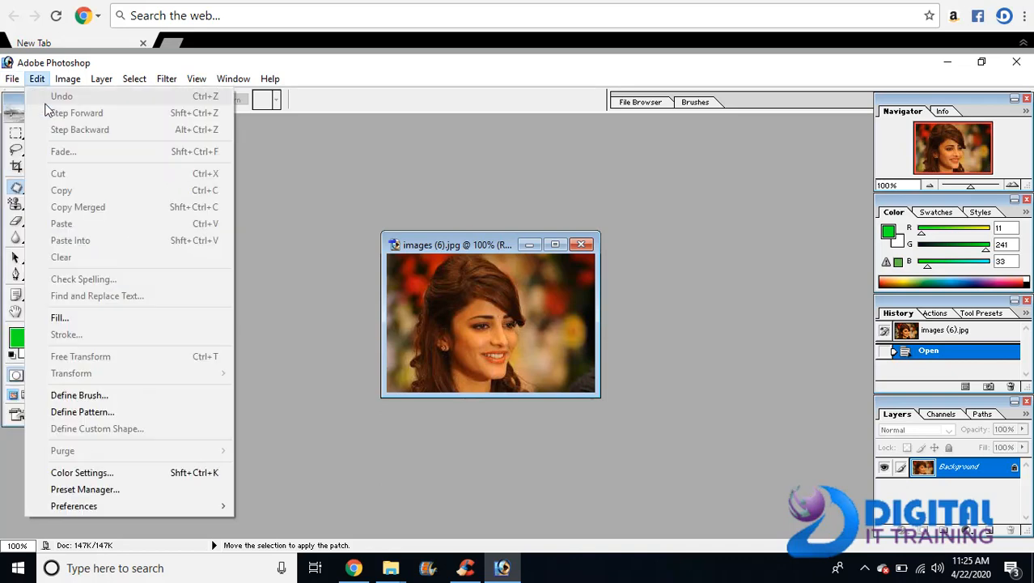
left_click(284, 259)
left_click_drag(15, 204, 34, 212)
left_click(33, 209)
right_click(16, 211)
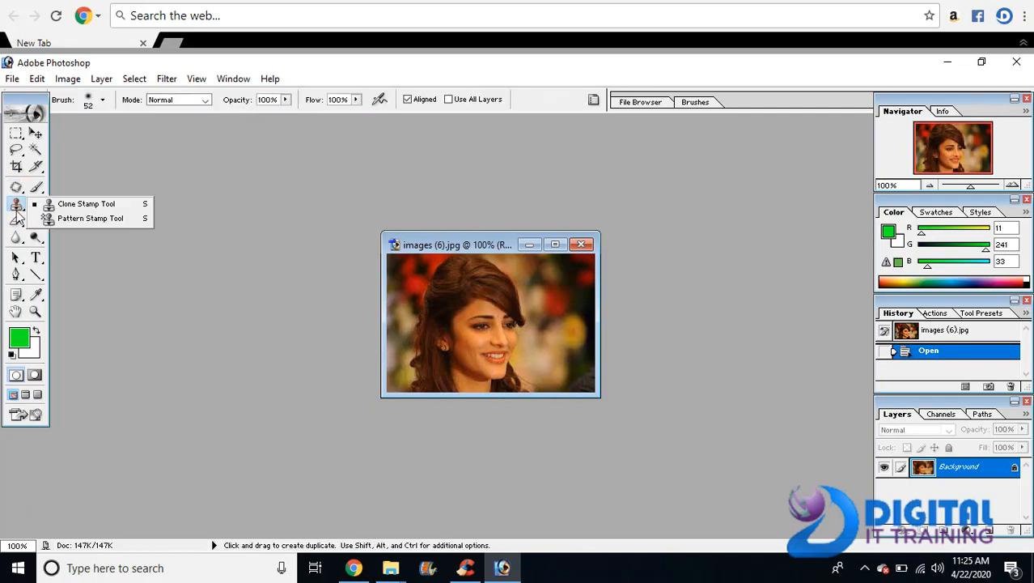
left_click(497, 321)
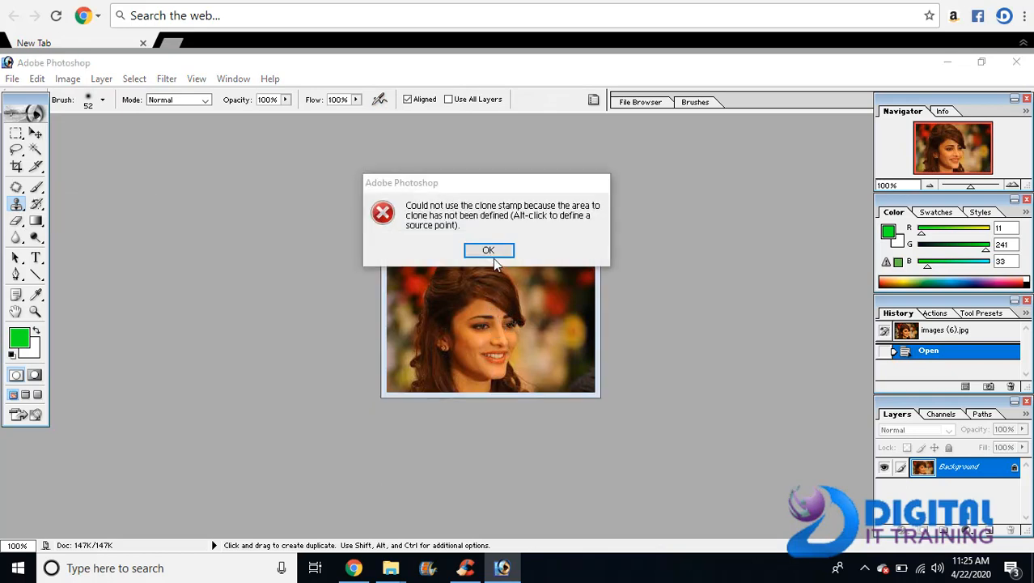
left_click(494, 254)
left_click(486, 318)
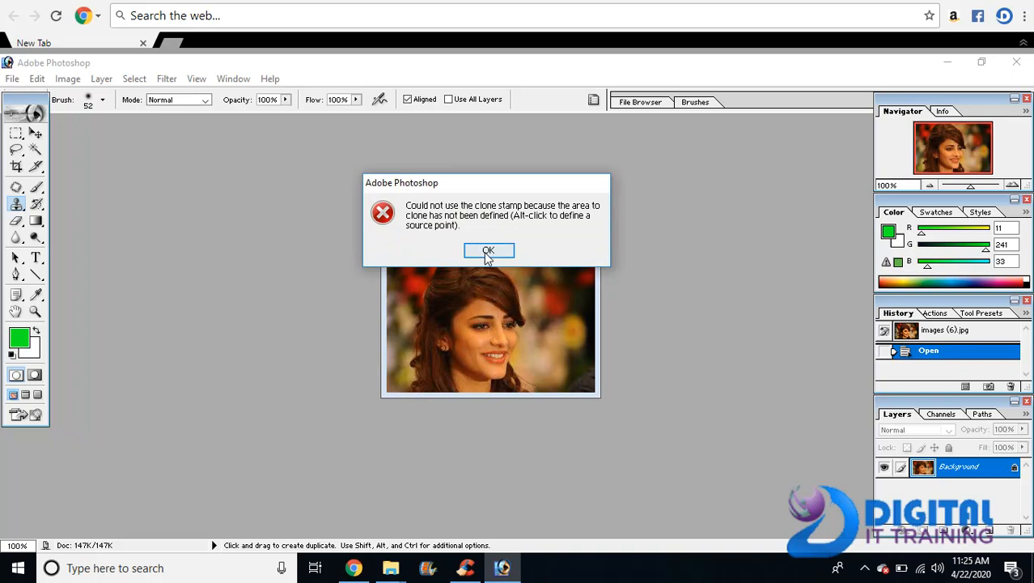
left_click(488, 250)
Sample the woman's face as the clone source and paint a shifted copy of it across the photo.
key("alt")
left_click(496, 317, "alt")
mouse_move(536, 302)
left_mouse_down()
mouse_move(557, 329)
mouse_move(545, 273)
mouse_move(561, 314)
mouse_move(522, 291)
mouse_move(543, 288)
mouse_move(544, 370)
mouse_move(553, 324)
mouse_move(565, 331)
mouse_move(535, 382)
mouse_move(561, 352)
mouse_move(579, 350)
mouse_move(535, 366)
mouse_move(457, 297)
mouse_move(506, 281)
mouse_move(449, 375)
mouse_move(405, 333)
mouse_move(398, 285)
mouse_move(433, 317)
left_mouse_up()
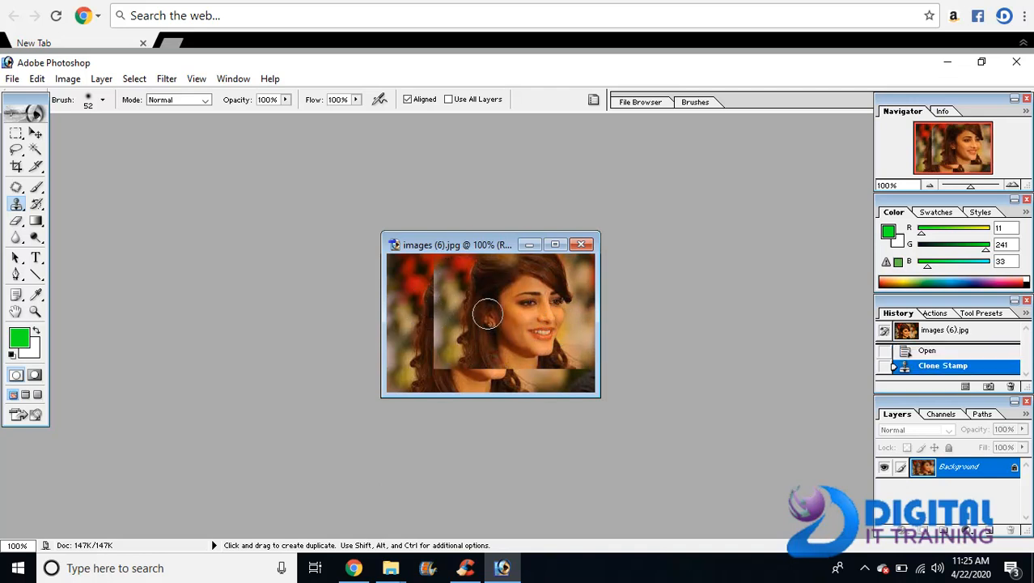
Set the clone brush diameter to 9 px, sample the woman's forehead, and paint a copy of her face over the chin and shoulder area.
left_click(103, 101)
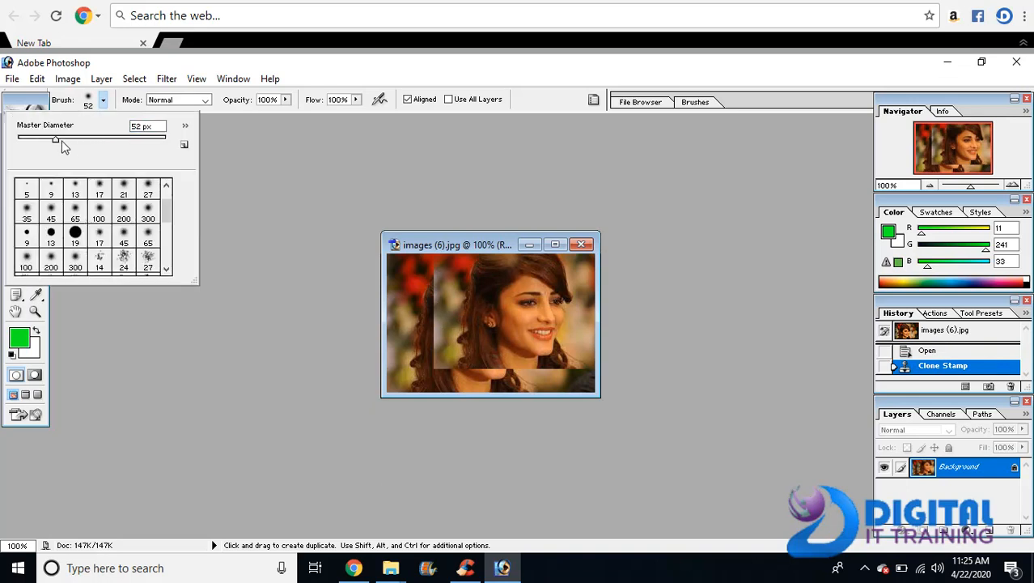
left_click_drag(25, 148, 24, 148)
key("alt")
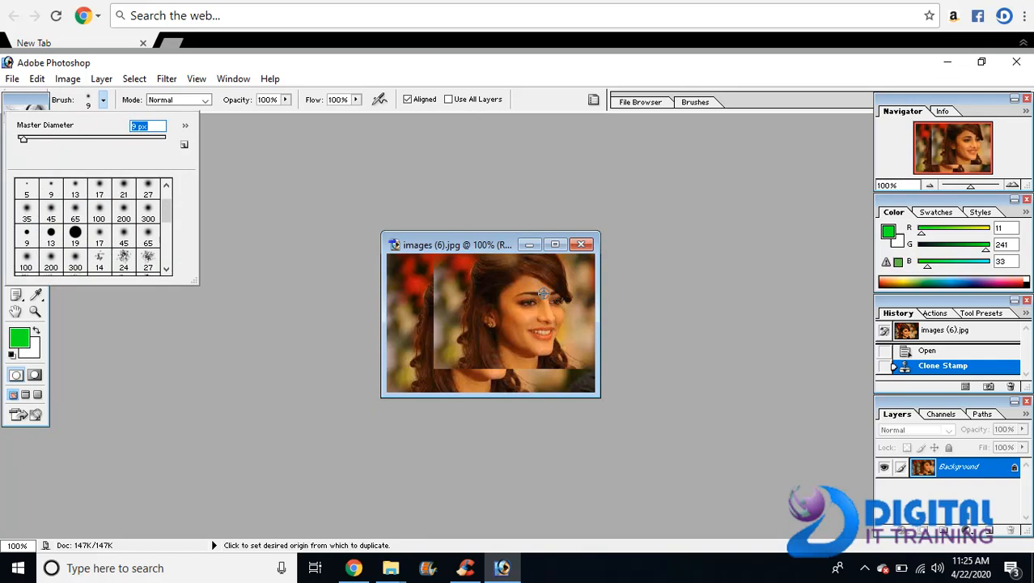
left_click(544, 293, "alt")
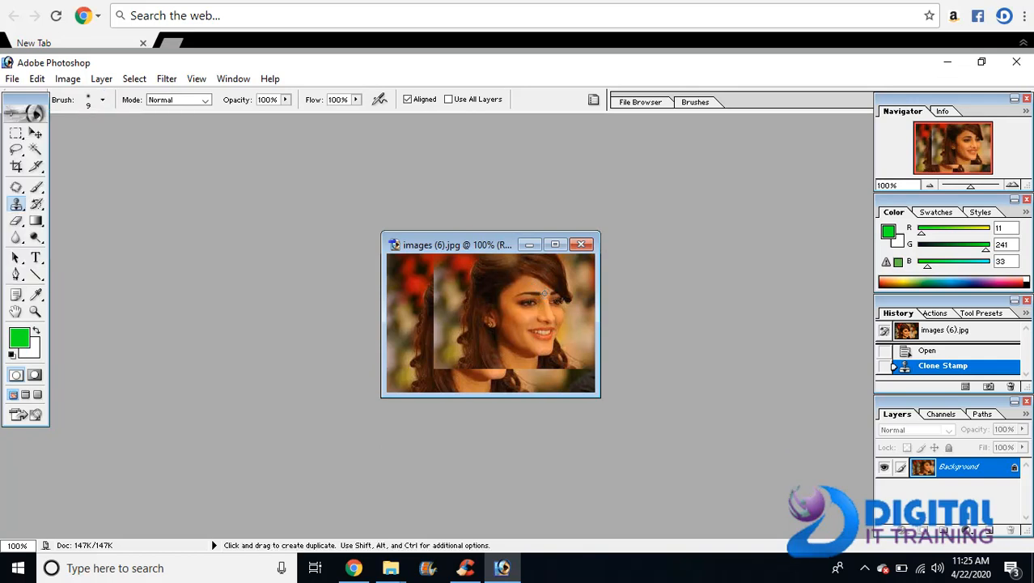
key("alt")
left_click(544, 293, "alt")
mouse_move(547, 365)
left_mouse_down()
mouse_move(586, 397)
mouse_move(537, 383)
mouse_move(578, 385)
mouse_move(541, 385)
mouse_move(530, 365)
mouse_move(569, 375)
mouse_move(526, 383)
mouse_move(520, 333)
mouse_move(556, 343)
mouse_move(533, 345)
mouse_move(532, 336)
mouse_move(520, 344)
mouse_move(534, 339)
mouse_move(564, 364)
mouse_move(546, 347)
left_mouse_up()
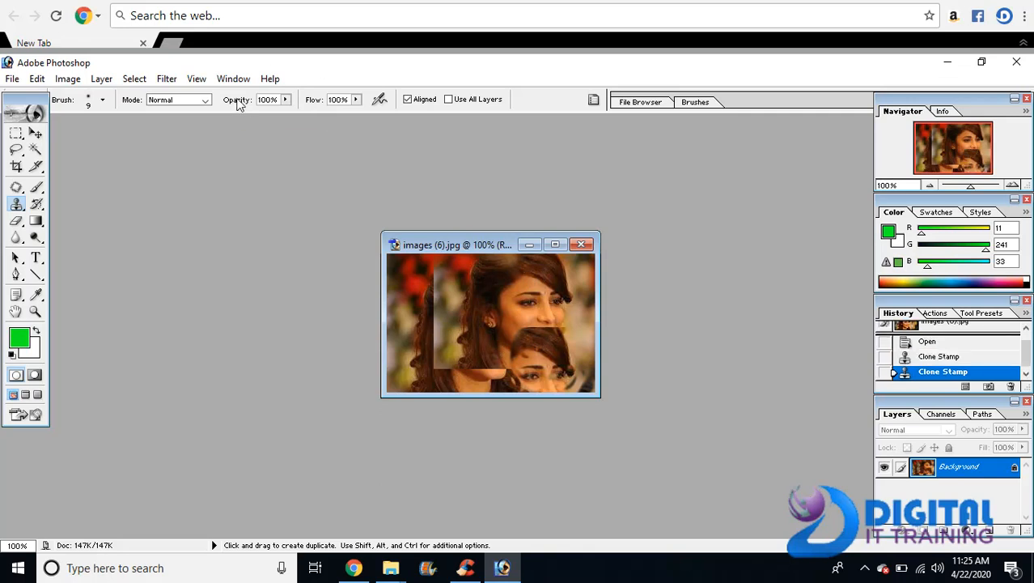
Set the clone opacity to 57% and the brush to 30 px, and paint over the photo's background, hair and eyes.
left_click(285, 103)
left_click(285, 103)
left_click(286, 103)
left_click(103, 101)
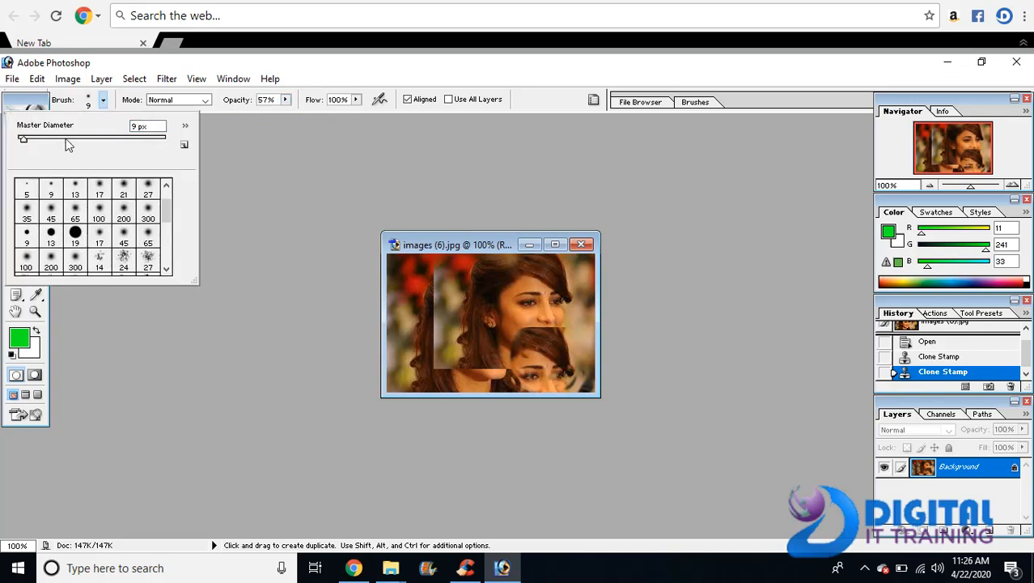
left_click_drag(29, 141, 25, 139)
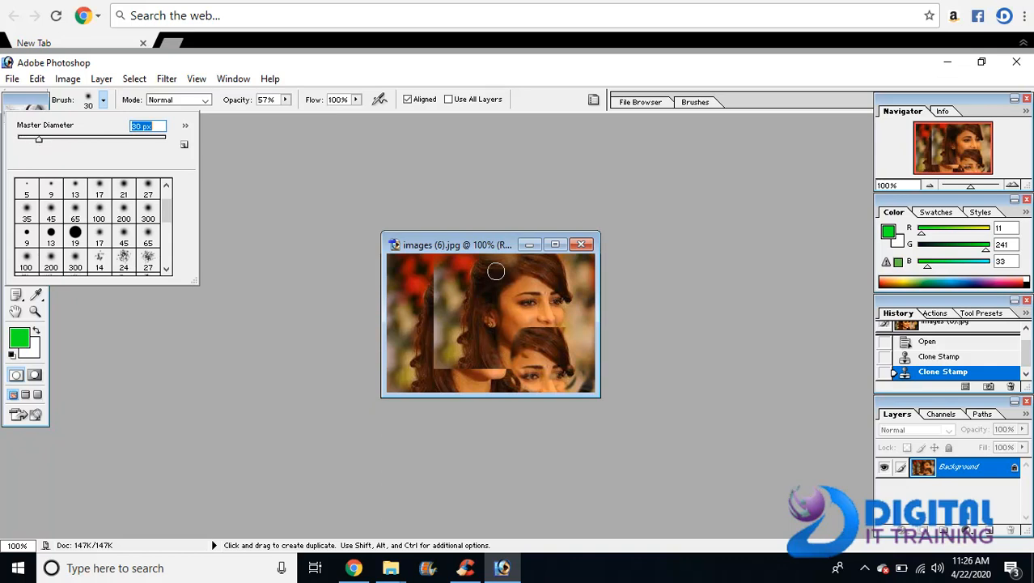
mouse_move(415, 311)
left_mouse_down()
mouse_move(429, 332)
mouse_move(459, 325)
mouse_move(434, 315)
left_mouse_up()
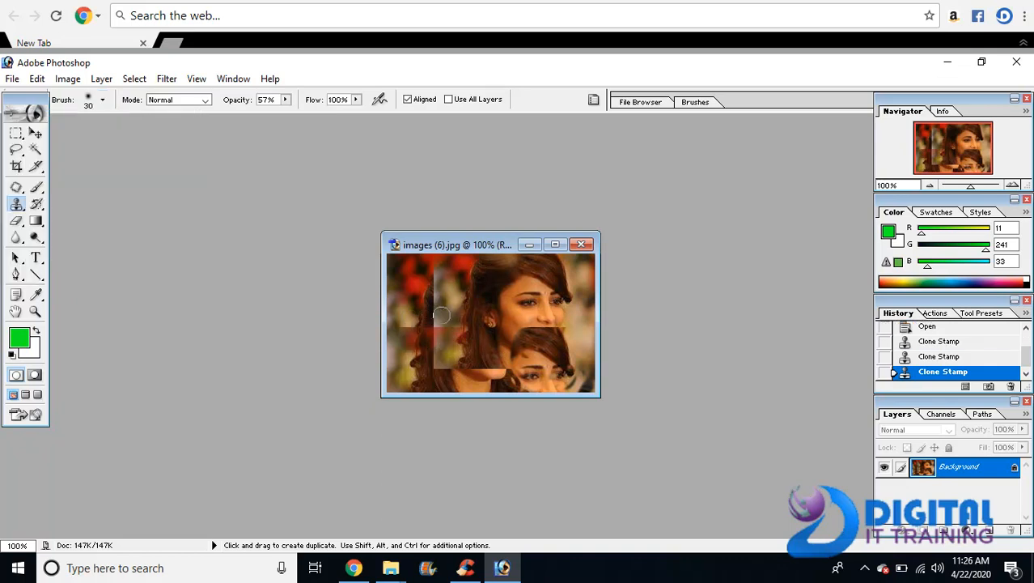
left_click(455, 313)
mouse_move(416, 360)
left_mouse_down()
mouse_move(431, 344)
mouse_move(403, 368)
mouse_move(405, 341)
left_mouse_up()
mouse_move(518, 296)
left_mouse_down()
mouse_move(534, 283)
mouse_move(555, 293)
mouse_move(544, 290)
left_mouse_up()
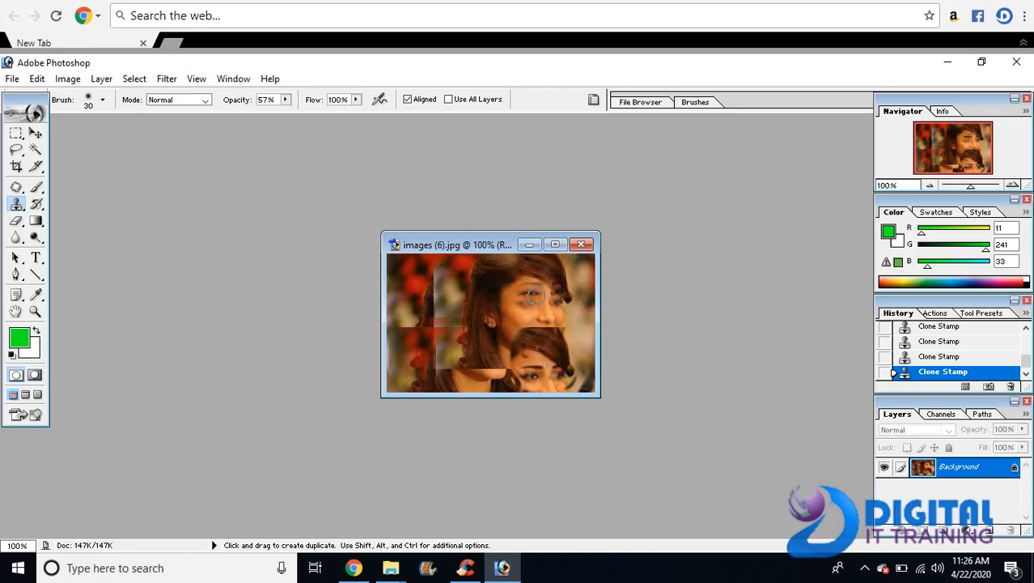
left_click(526, 326, "alt")
Paint a multicoloured swirl pattern along the photo's left and bottom edges with the Pattern Stamp tool.
left_click_drag(18, 205, 70, 219)
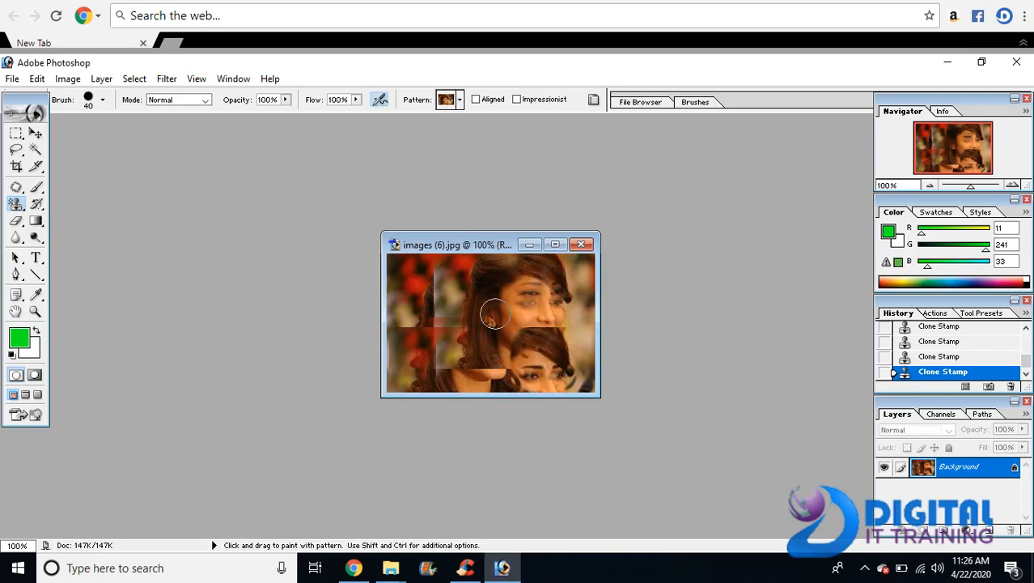
left_click(459, 100)
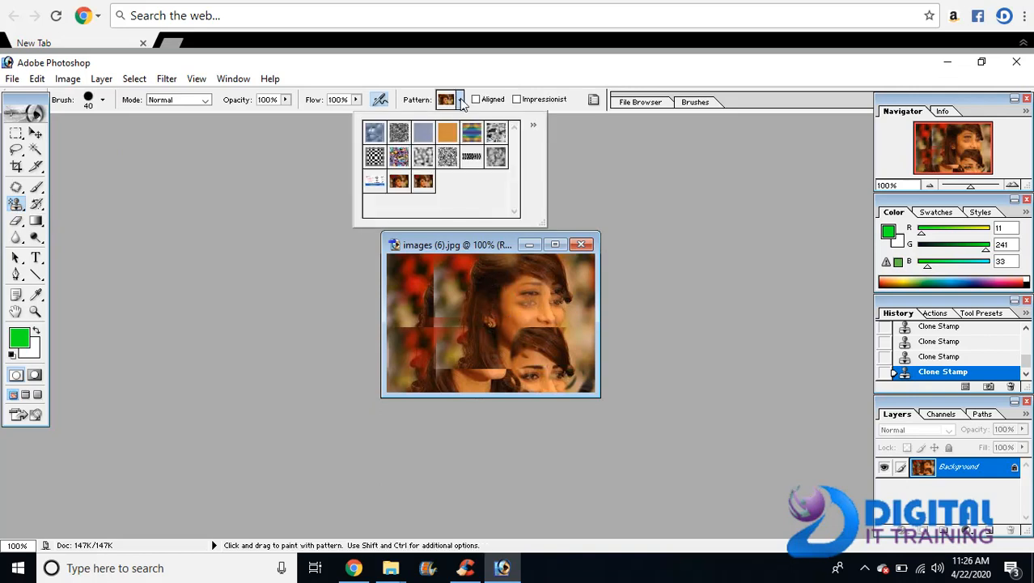
left_click(399, 156)
mouse_move(395, 269)
left_mouse_down()
mouse_move(409, 306)
mouse_move(396, 343)
left_mouse_up()
mouse_move(409, 263)
left_mouse_down()
mouse_move(421, 259)
mouse_move(405, 352)
mouse_move(420, 372)
mouse_move(575, 383)
mouse_move(486, 360)
mouse_move(478, 368)
left_mouse_up()
mouse_move(557, 376)
left_mouse_down()
mouse_move(567, 382)
mouse_move(577, 360)
left_mouse_up()
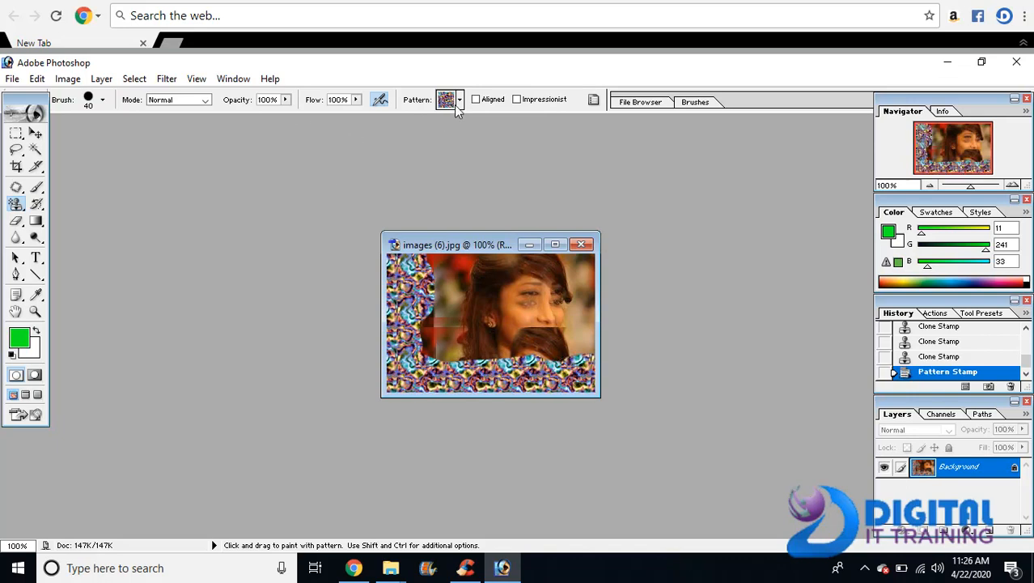
Undo all Clone Stamp and Pattern Stamp strokes on the photo, with the Move tool selected.
left_click(37, 78)
mouse_move(101, 79)
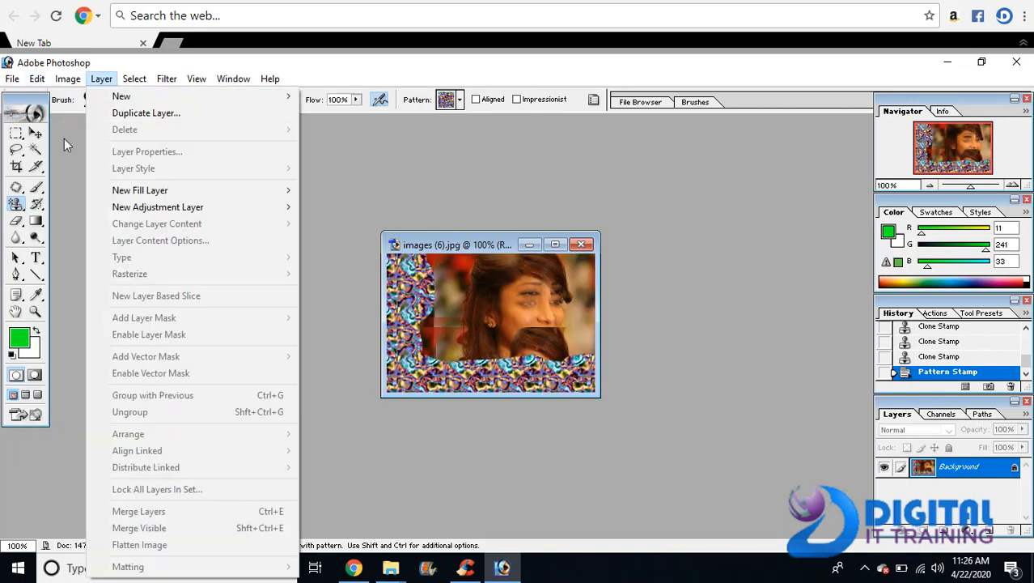
left_click(36, 133)
key("ctrl+alt+z")
key("ctrl+alt+z")
key("ctrl+alt+z")
key("ctrl+alt+z")
key("ctrl+alt+z")
key("ctrl+alt+z")
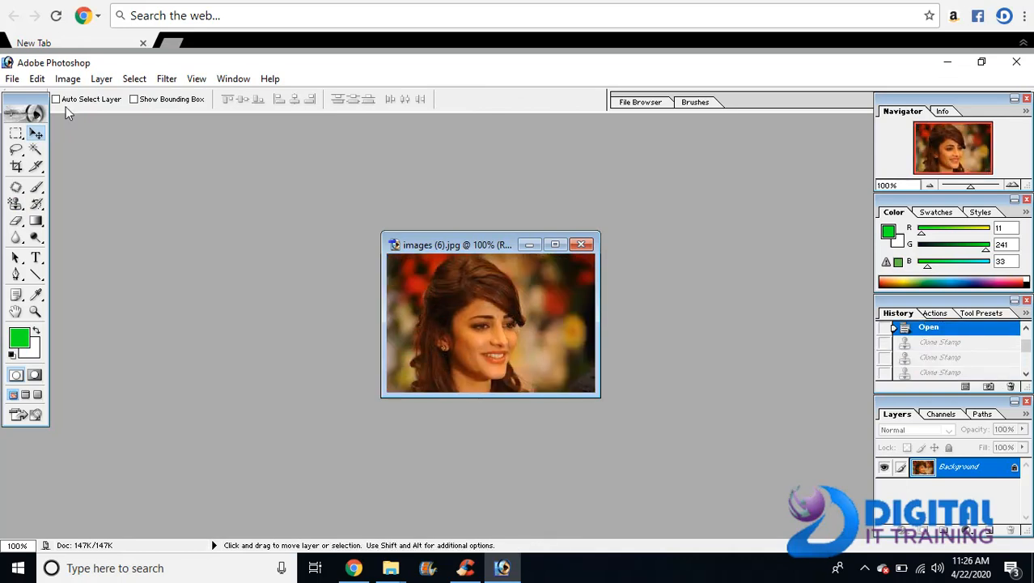
Create a new white 1366 × 768 pixel RGB document at 72 pixels/inch.
left_click(12, 78)
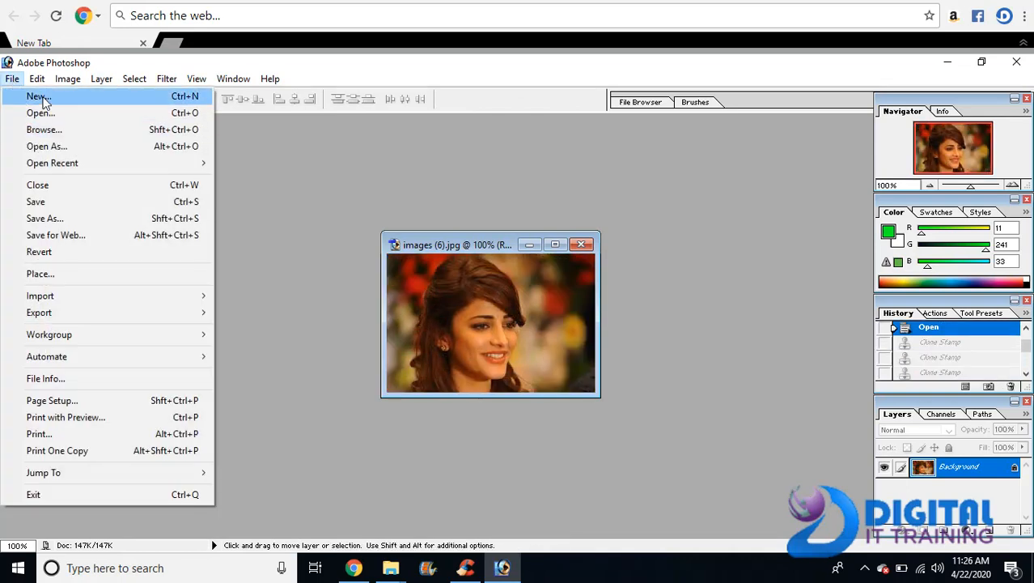
left_click(40, 95)
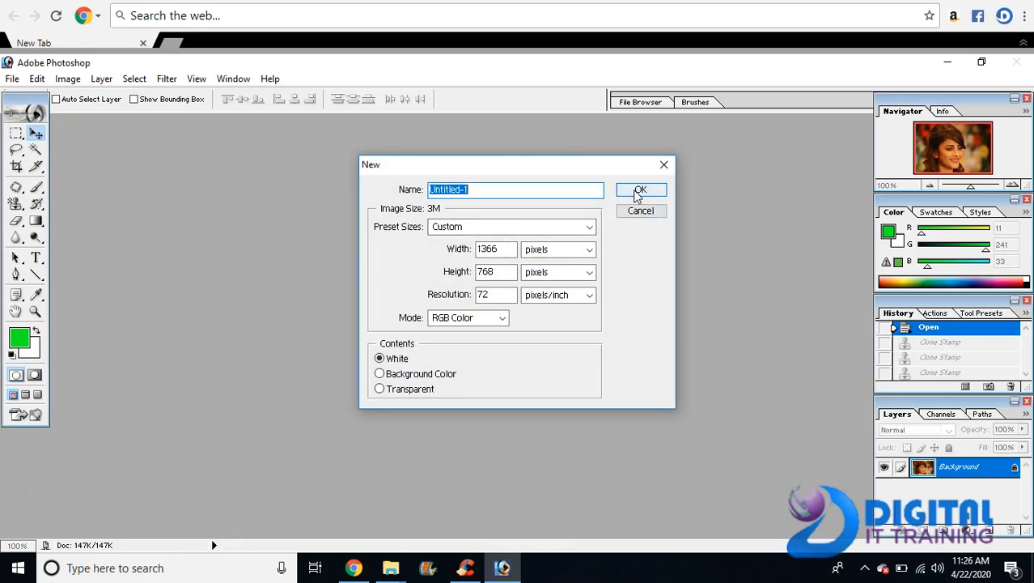
left_click(638, 192)
Open the download (4) image from the Music folder and place the blank document window beside it.
left_click(12, 78)
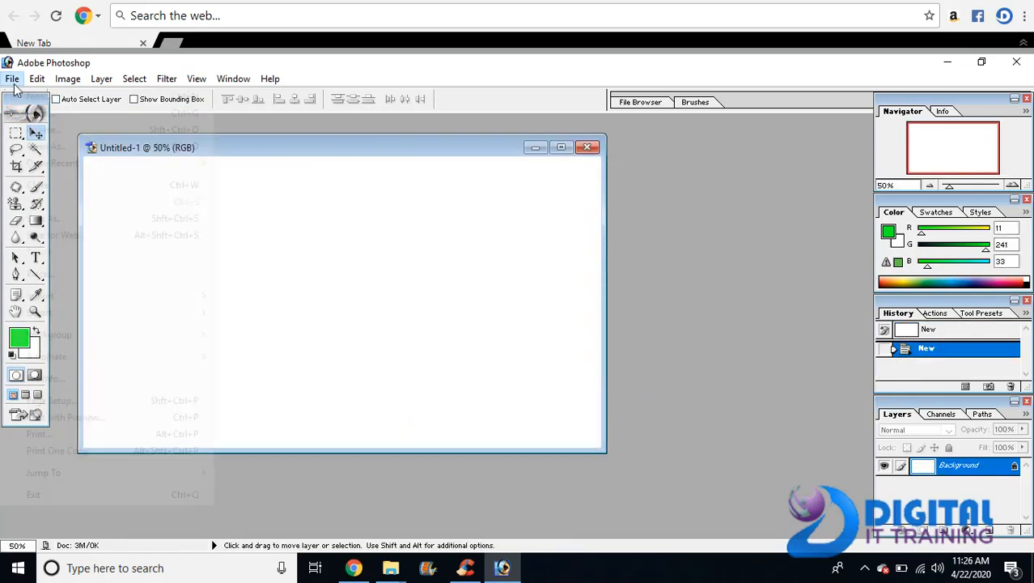
left_click(41, 113)
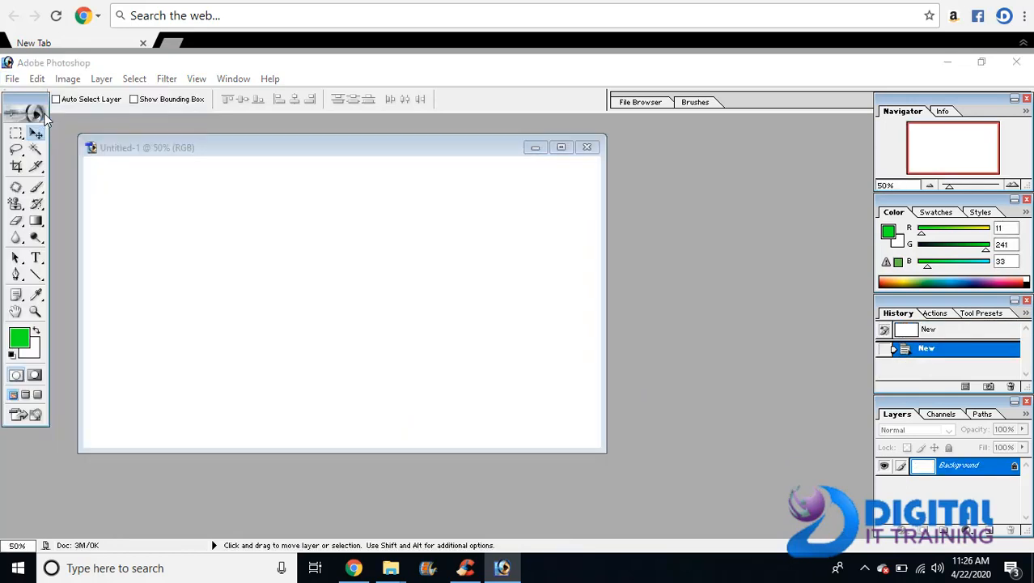
left_click_drag(708, 167, 711, 223)
left_click(678, 258)
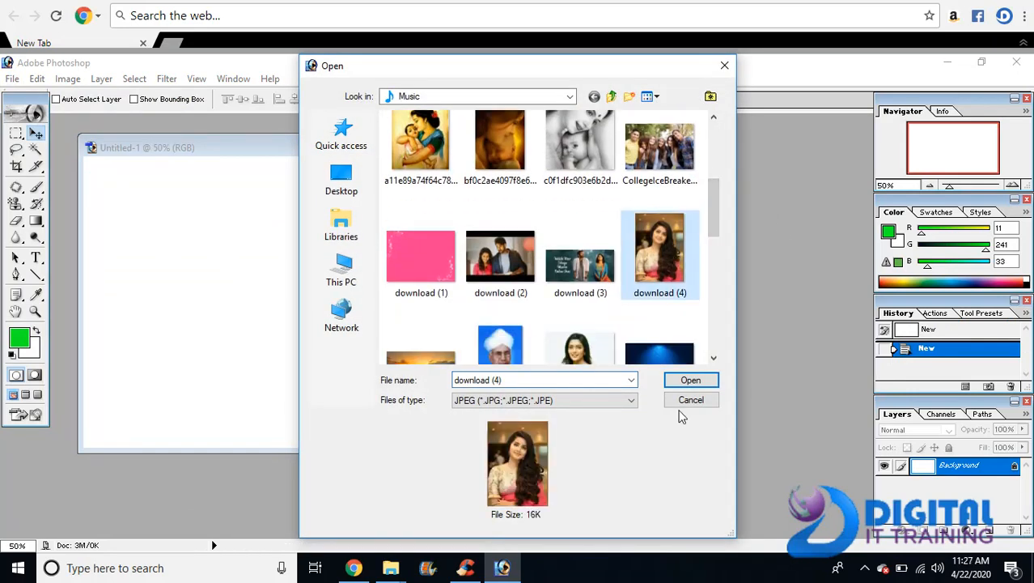
left_click(687, 379)
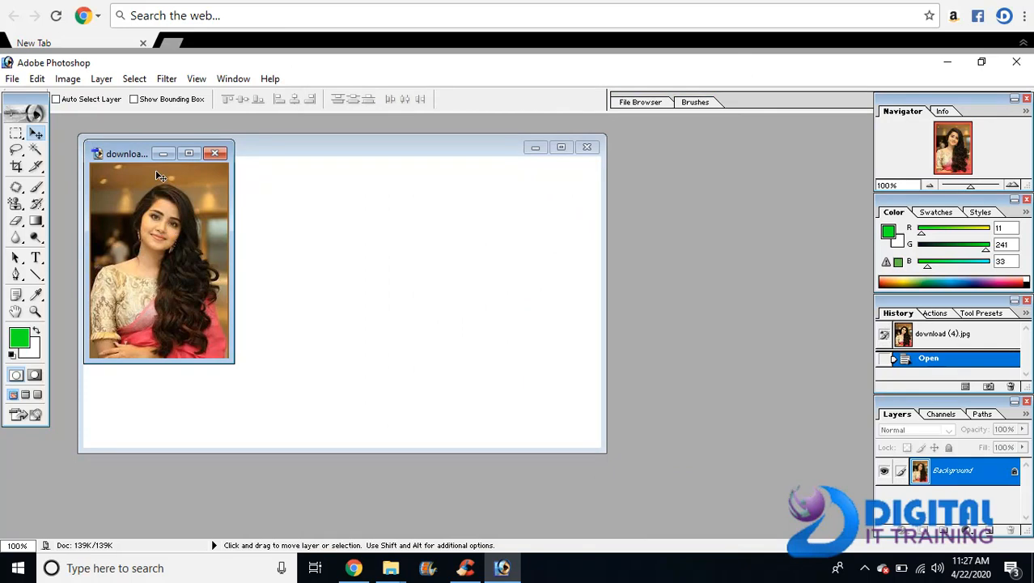
left_click(463, 153)
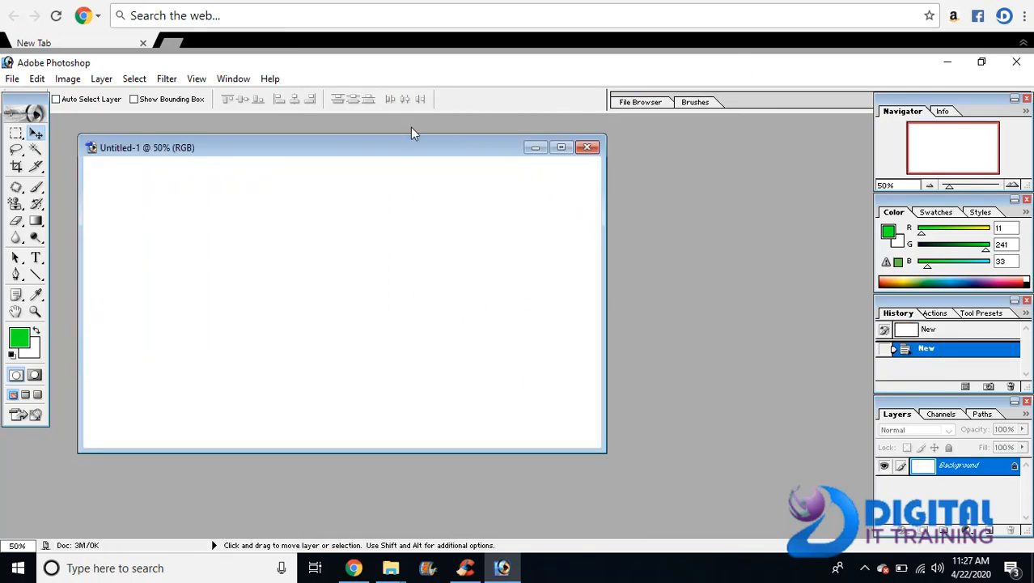
left_click_drag(408, 149, 544, 122)
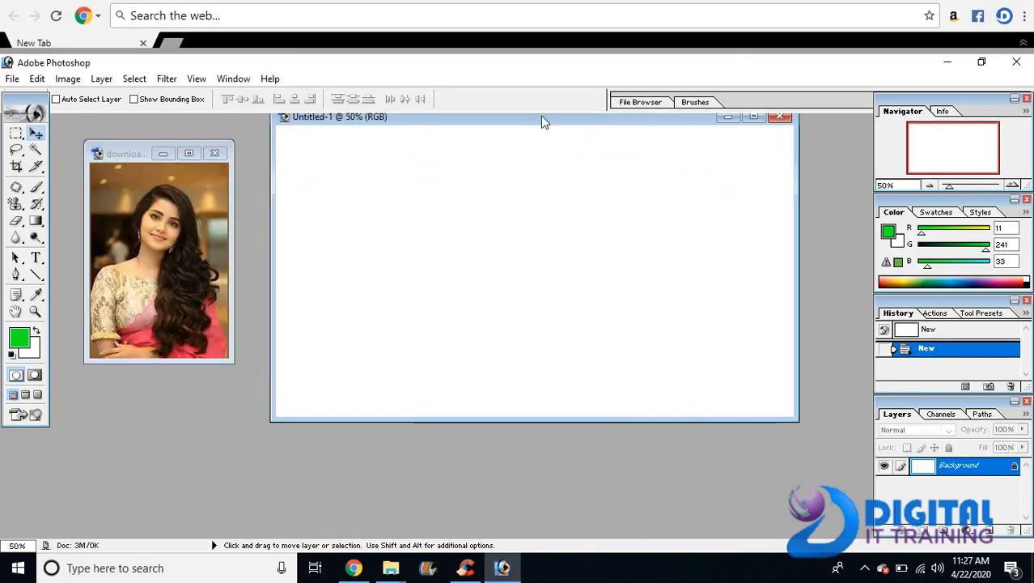
Define the whole portrait photo as a pattern named download (4).jpg.
left_click(137, 248)
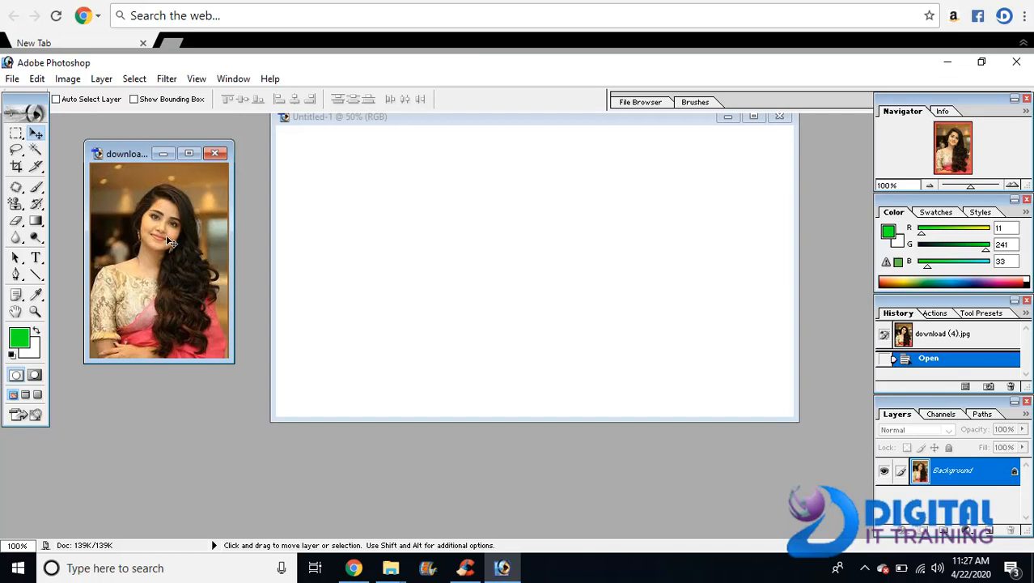
left_click(36, 79)
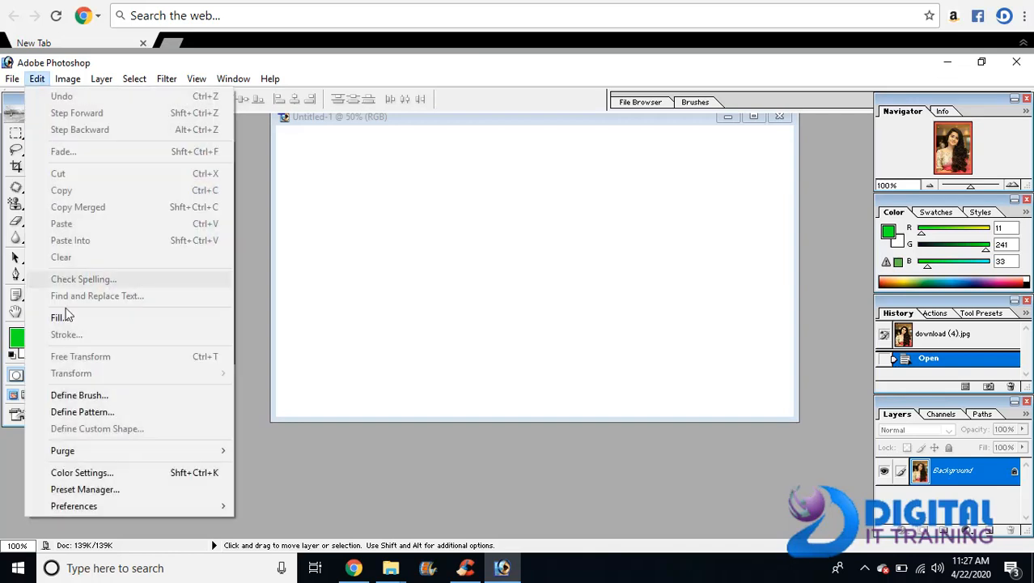
left_click(86, 412)
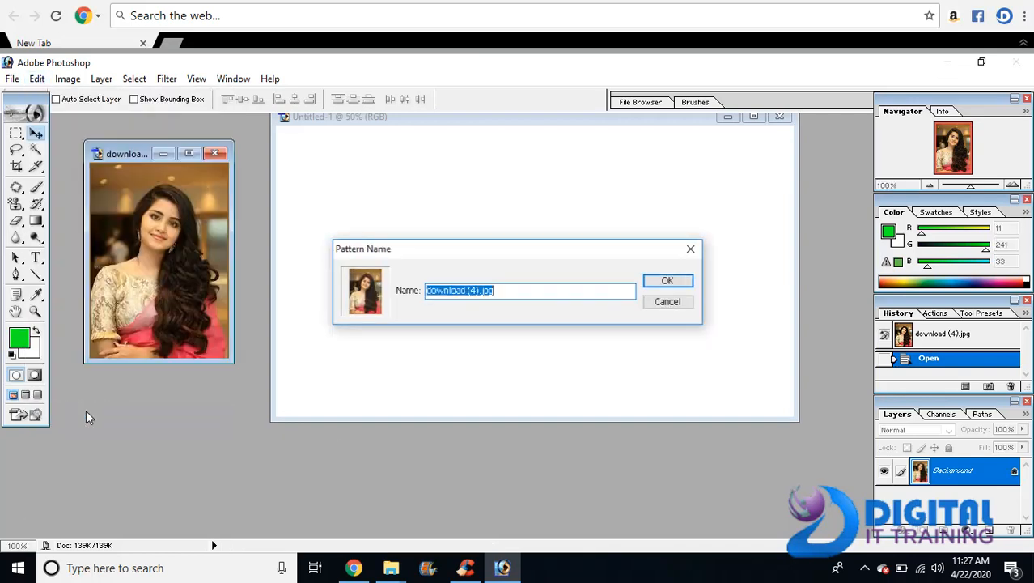
left_click(661, 279)
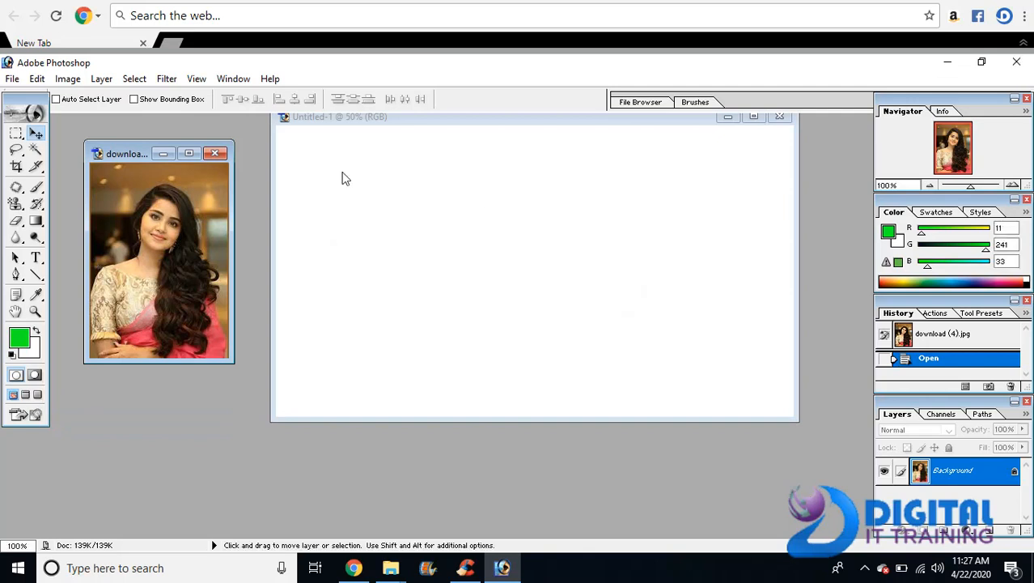
Choose the Pattern Stamp tool with the new portrait pattern and make the blank document active.
left_click_drag(15, 203, 44, 224)
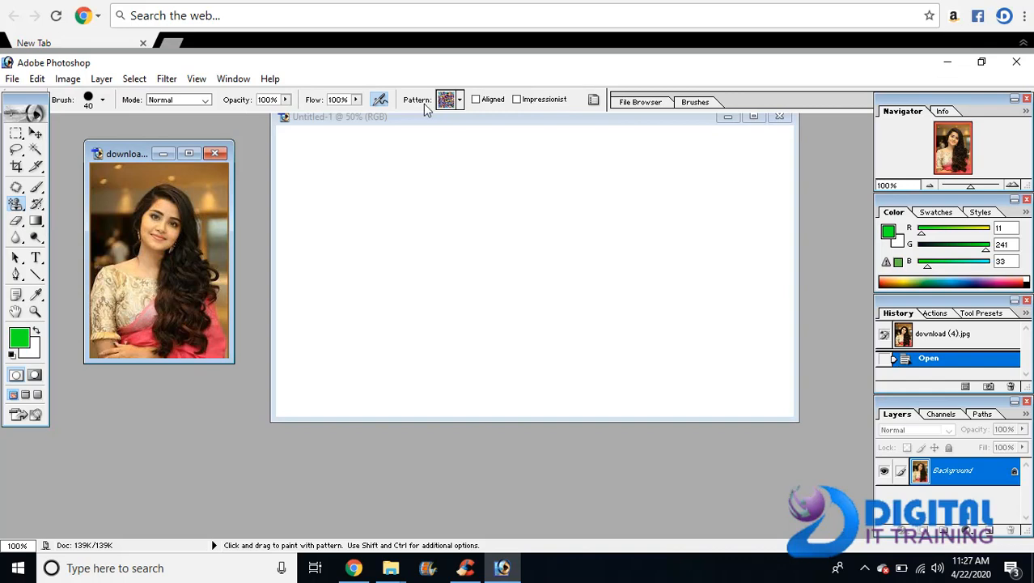
left_click(459, 100)
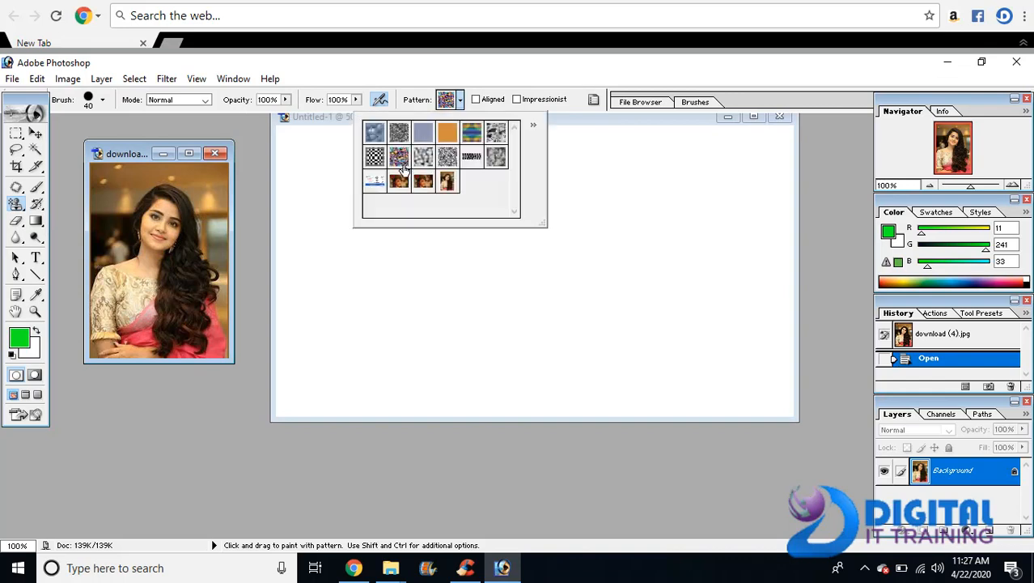
left_click(448, 181)
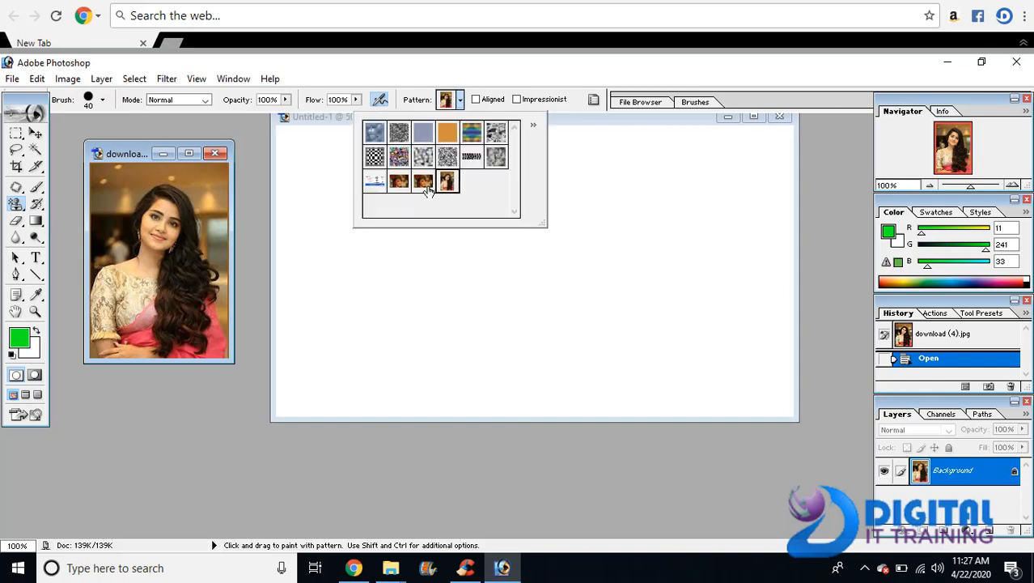
left_click(385, 268)
Enlarge the Pattern Stamp brush to 184 pixels and paint the portrait pattern across the blank document in several strokes.
mouse_move(326, 192)
left_mouse_down()
mouse_move(384, 233)
mouse_move(326, 229)
left_mouse_up()
right_click(328, 227)
left_click_drag(382, 257, 393, 256)
left_click(652, 259)
mouse_move(652, 259)
left_mouse_down()
mouse_move(591, 249)
mouse_move(704, 267)
mouse_move(752, 243)
mouse_move(738, 212)
mouse_move(478, 178)
mouse_move(463, 202)
left_mouse_up()
mouse_move(289, 140)
left_mouse_down()
mouse_move(539, 150)
mouse_move(680, 142)
mouse_move(773, 194)
mouse_move(773, 348)
mouse_move(753, 384)
mouse_move(441, 393)
mouse_move(485, 385)
mouse_move(493, 368)
mouse_move(413, 334)
mouse_move(454, 380)
mouse_move(672, 210)
mouse_move(583, 243)
mouse_move(308, 222)
mouse_move(291, 170)
mouse_move(380, 141)
mouse_move(354, 194)
mouse_move(615, 174)
mouse_move(648, 162)
mouse_move(632, 150)
mouse_move(700, 167)
left_mouse_up()
mouse_move(324, 340)
left_mouse_down()
mouse_move(340, 373)
mouse_move(462, 348)
mouse_move(663, 356)
mouse_move(663, 397)
mouse_move(303, 400)
left_mouse_up()
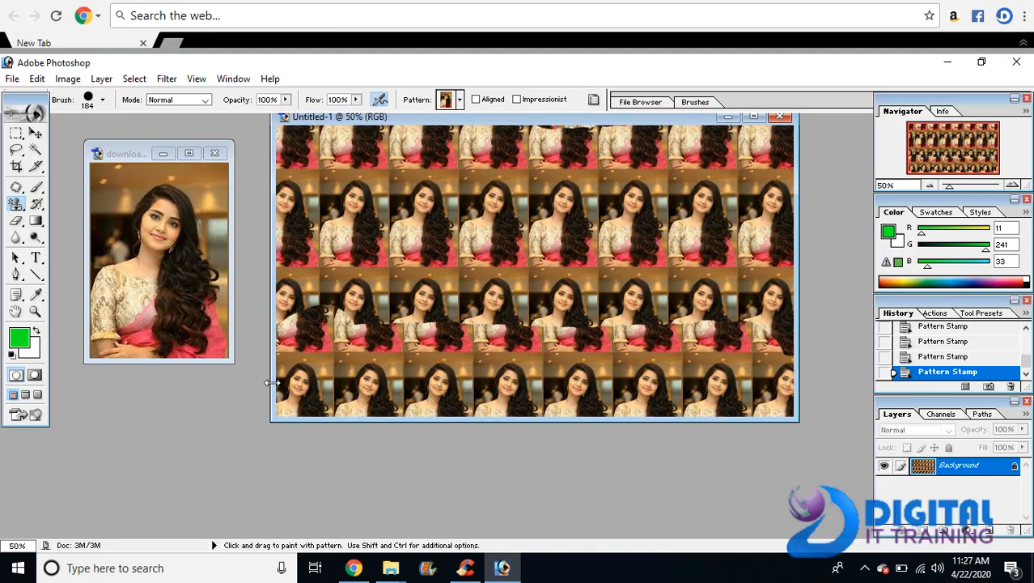
Set the brush diameter to 2500 pixels and stamp the portrait pattern over the entire document at once.
right_click(367, 264)
left_click_drag(487, 290, 569, 305)
left_click(568, 305)
left_click(597, 270)
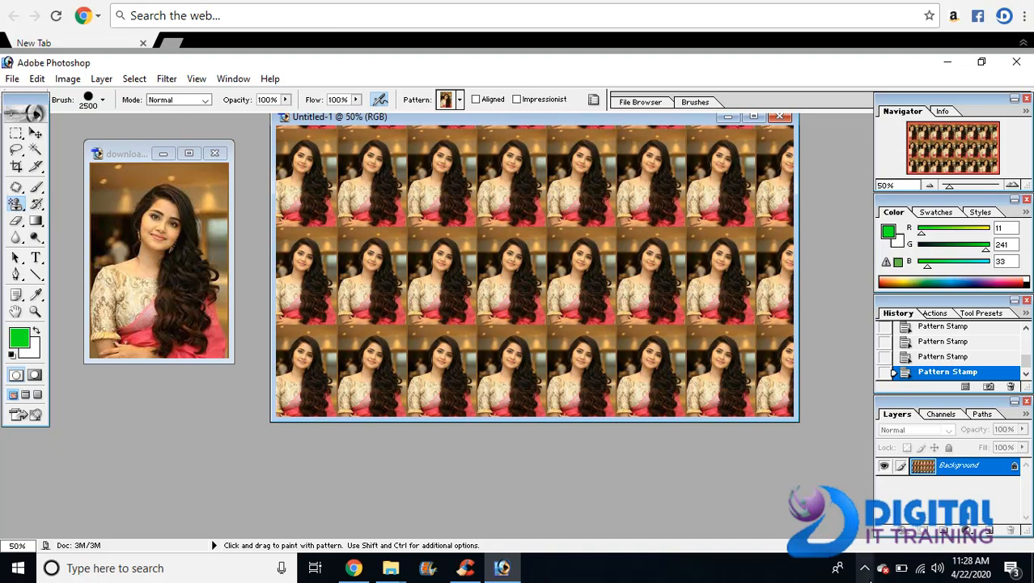
left_click(864, 567)
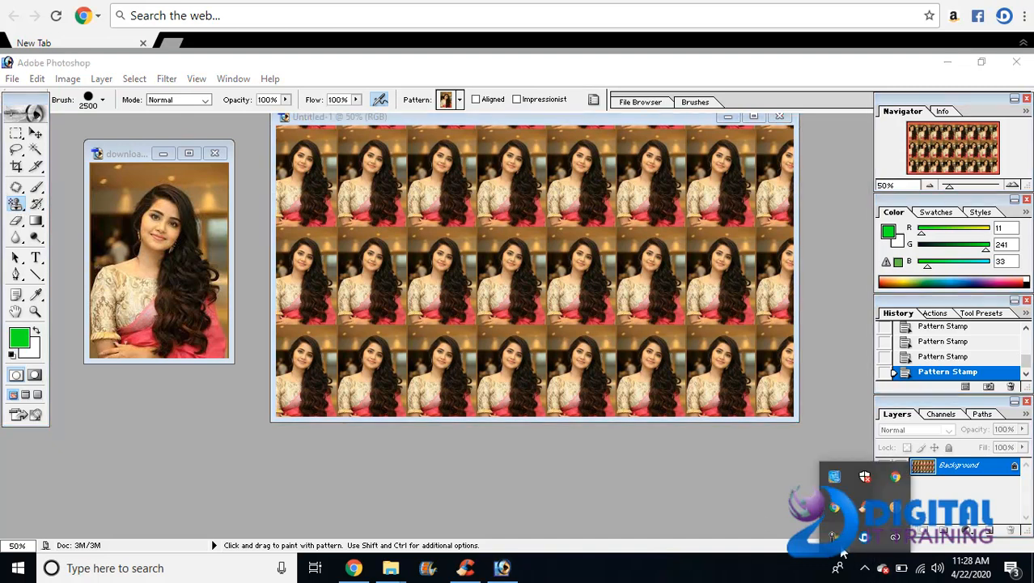